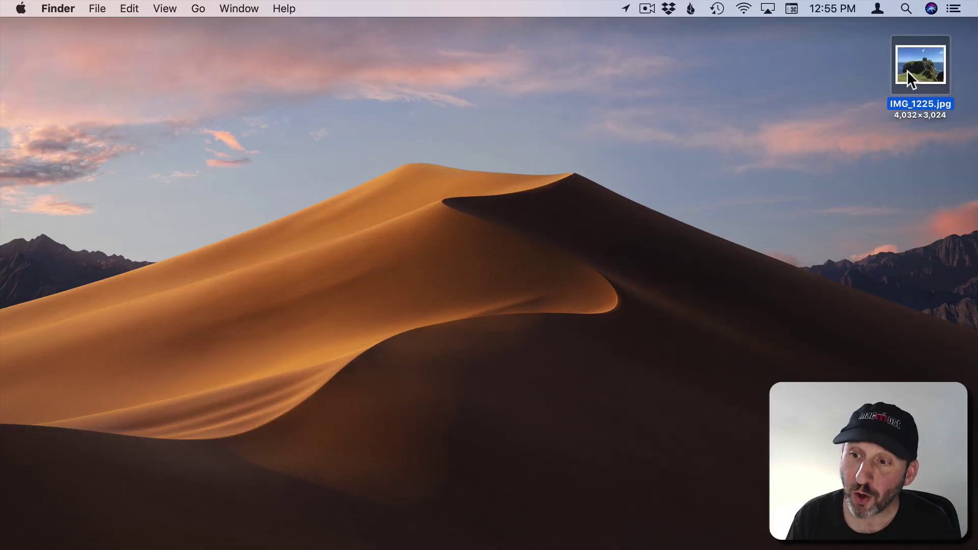
- Open IMG_1225.jpg in Preview and display its Markup toolbar
double_click(912, 70)
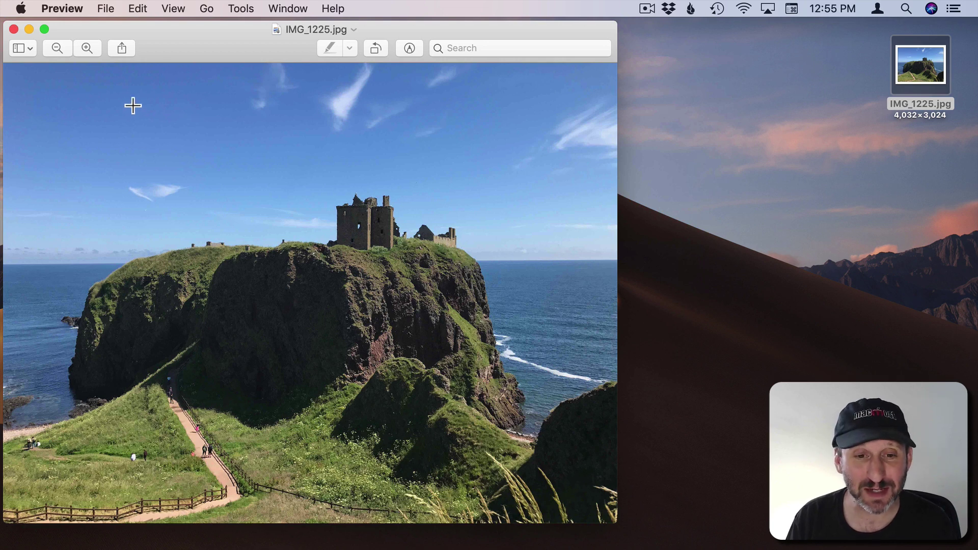
left_click(412, 49)
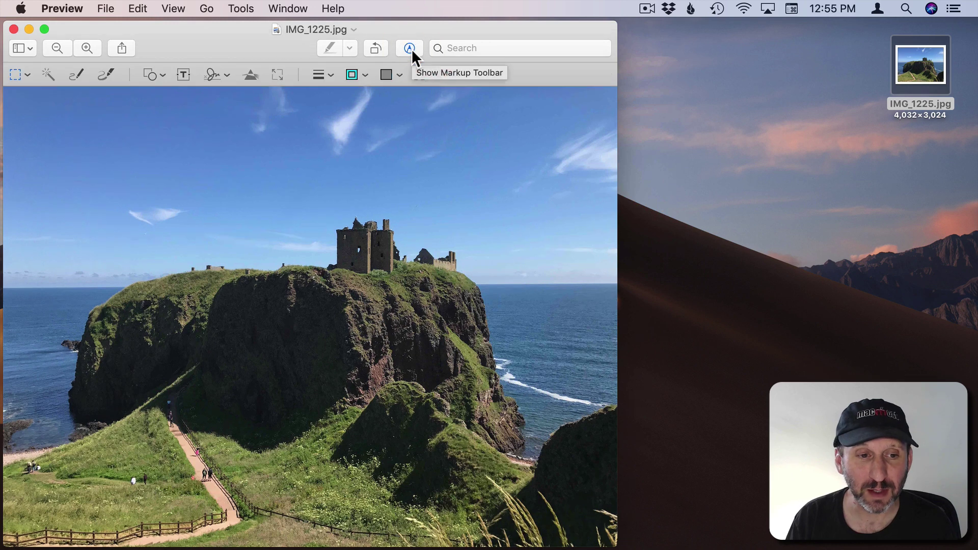
- In Adjust Color, try the Tint and Sepia sliders, then reset all adjustments
left_click(251, 75)
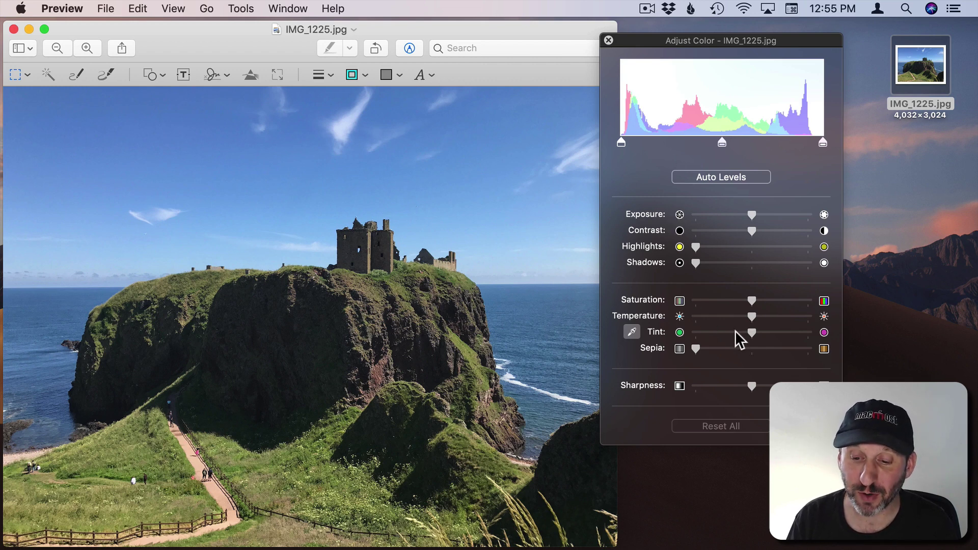
left_click(679, 337)
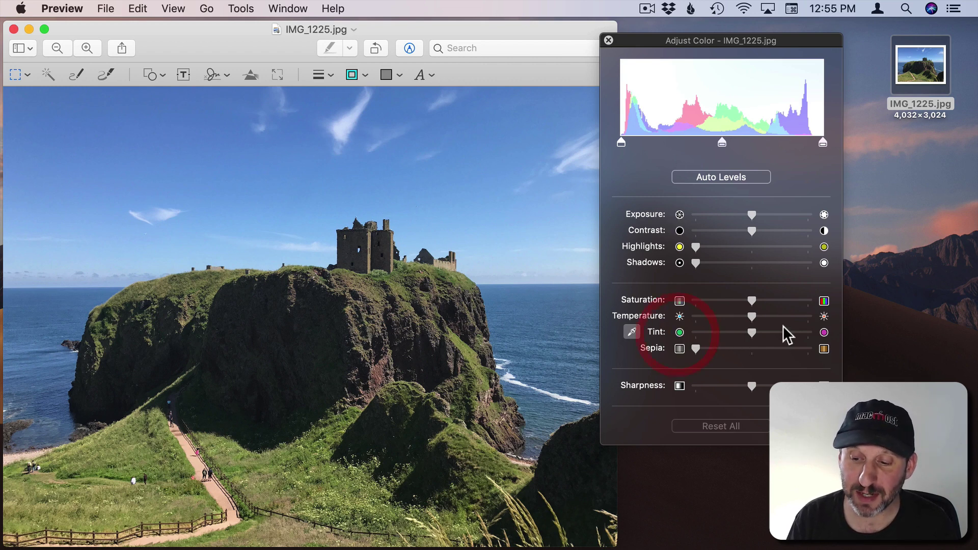
left_click(823, 333)
left_click_drag(752, 334, 720, 322)
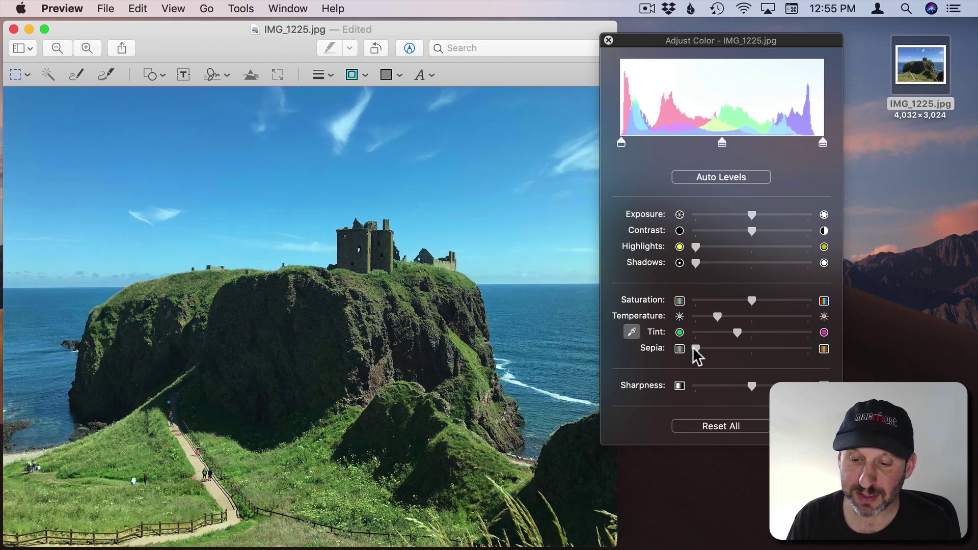
left_click_drag(694, 349, 779, 348)
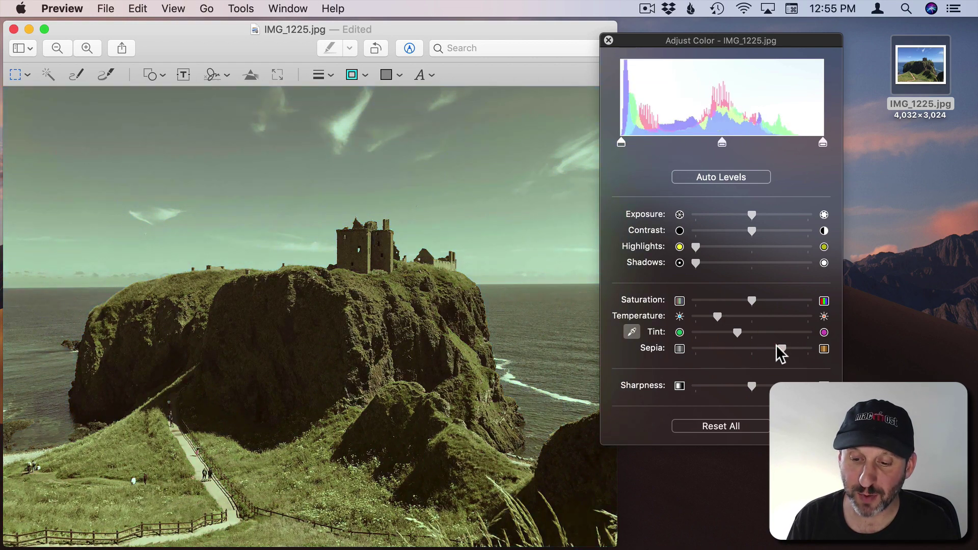
left_click(724, 429)
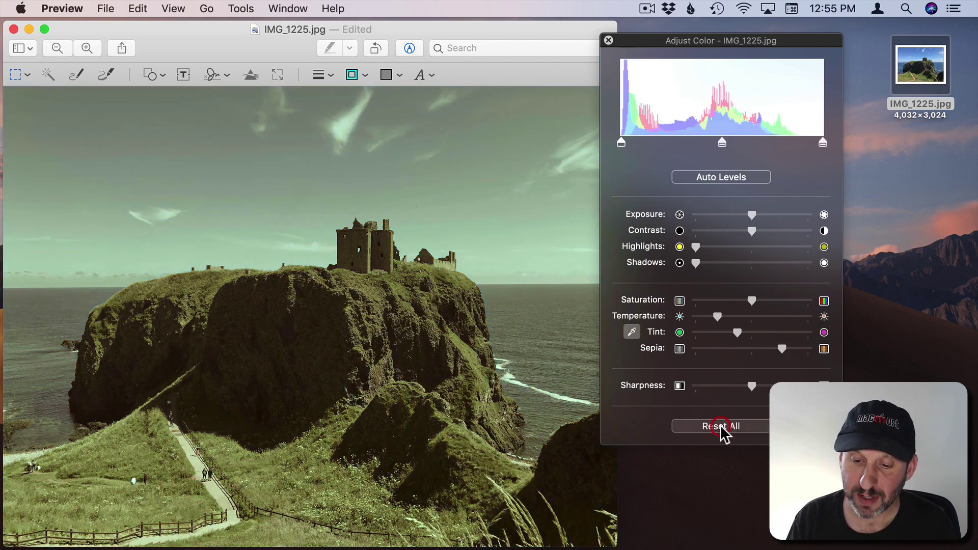
- Sample the sky with the Tint eyedropper, then reset all colours to defaults
left_click(632, 332)
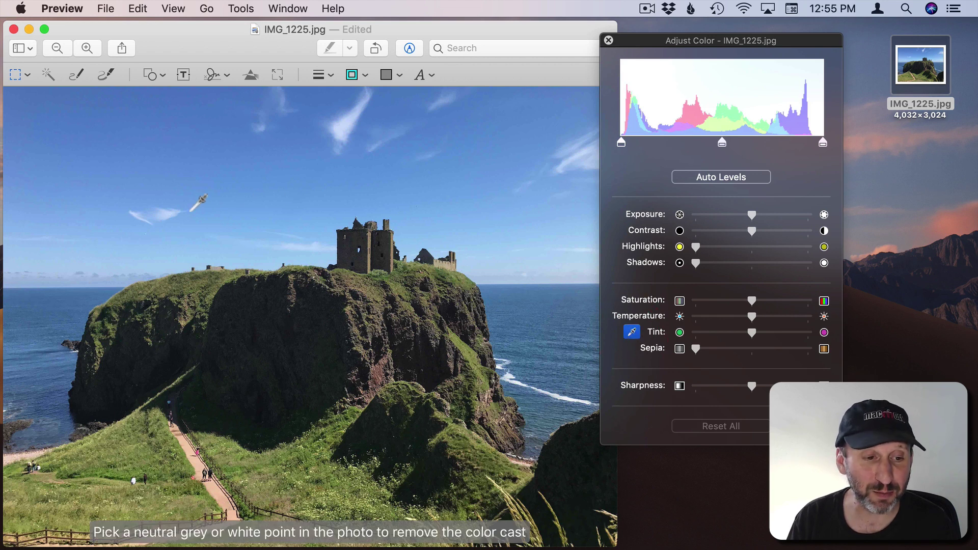
left_click(112, 129)
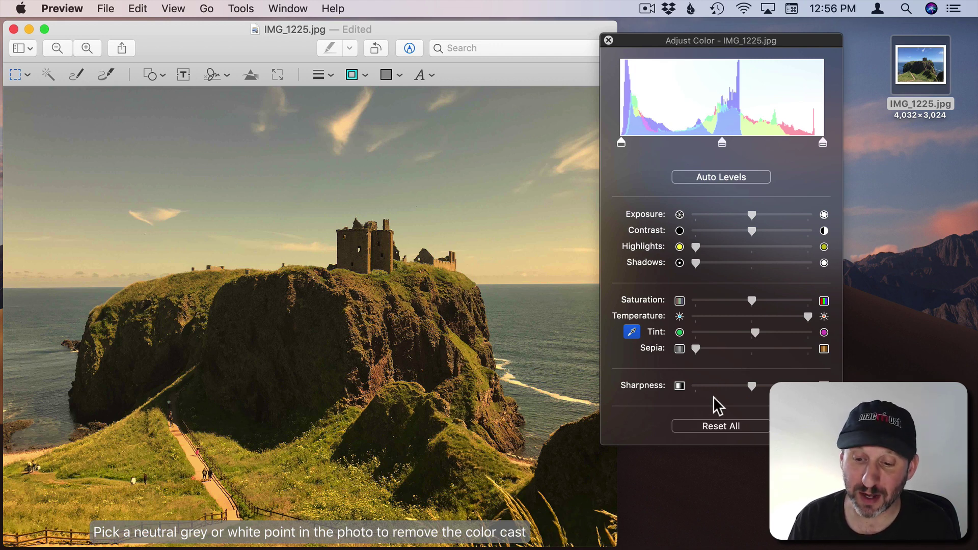
left_click(713, 427)
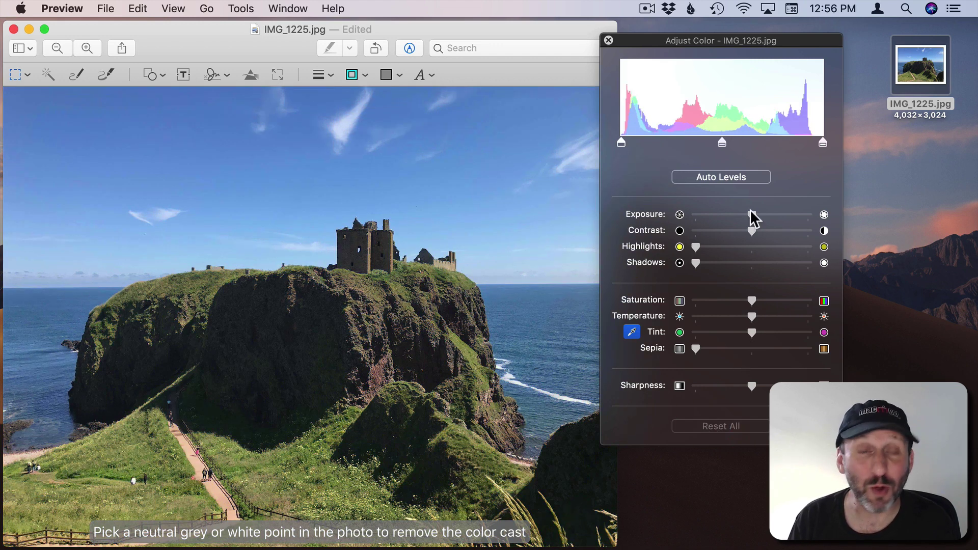
- Close Adjust Color and add a rectangle shape to the castle photo
left_click(607, 39)
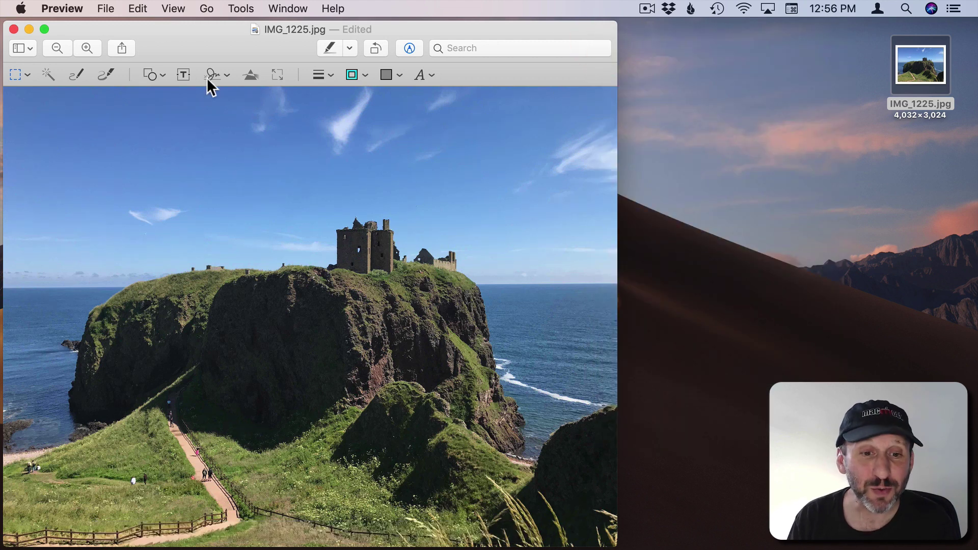
left_click(162, 72)
left_click(139, 128)
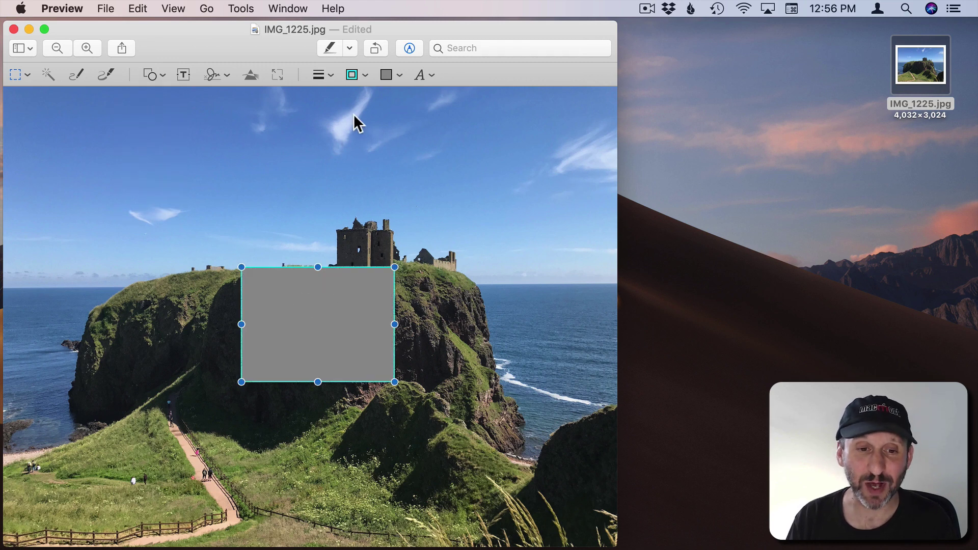
- Give the rectangle no border and an orange fill
left_click(364, 75)
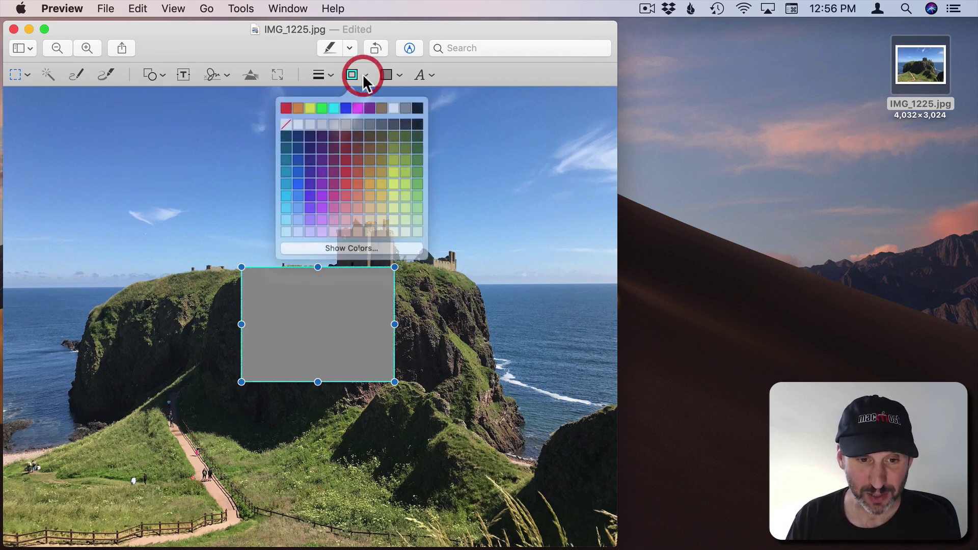
left_click(293, 120)
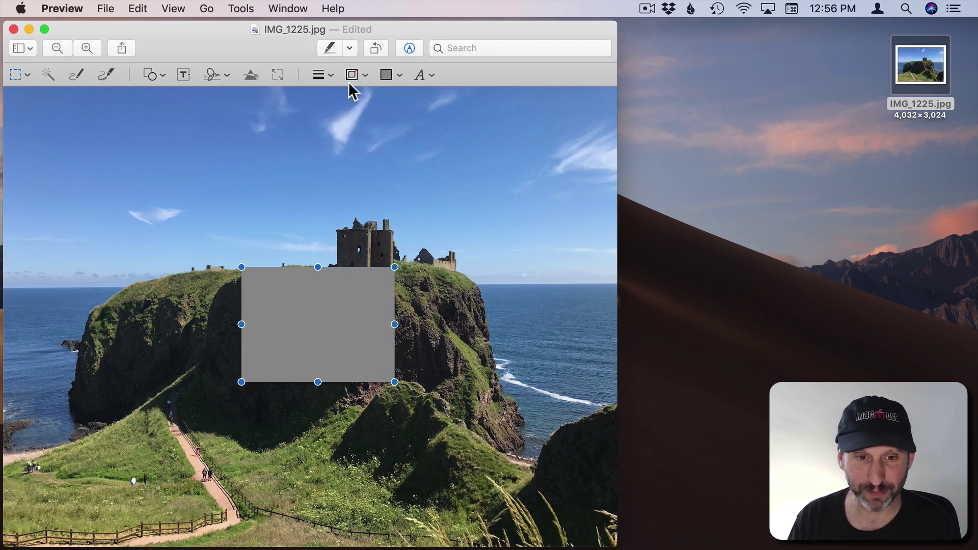
left_click(395, 77)
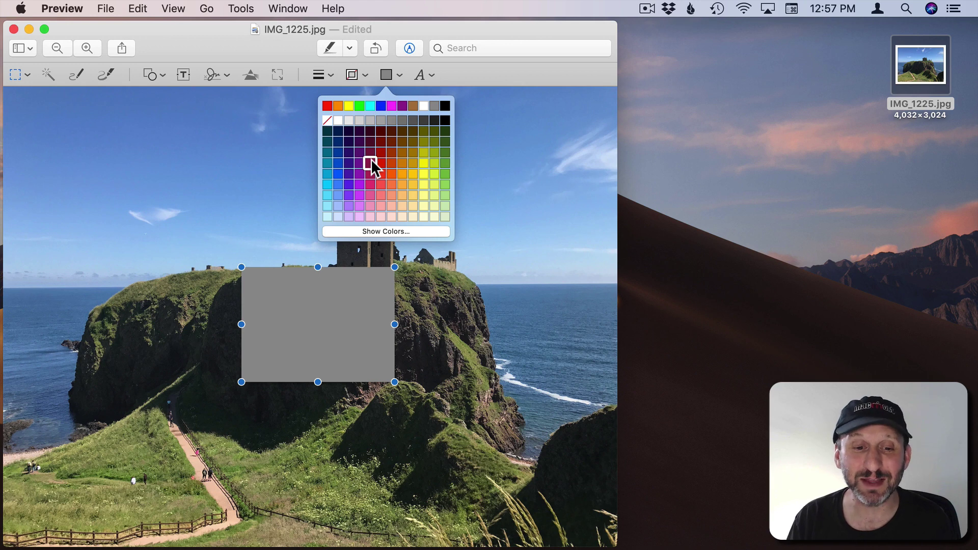
left_click(402, 175)
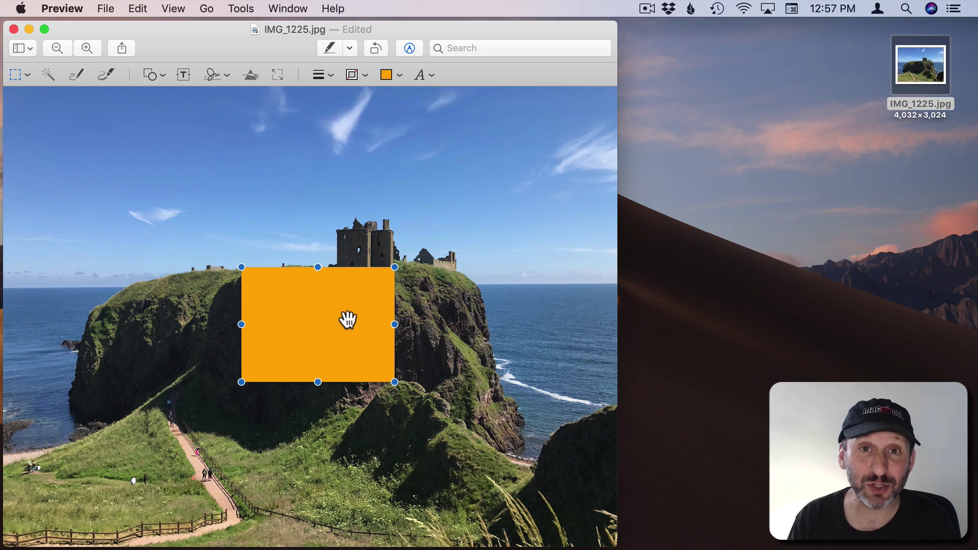
- Open the Colors window for the orange fill, move it aside, and browse back to the colour wheel
left_click(399, 75)
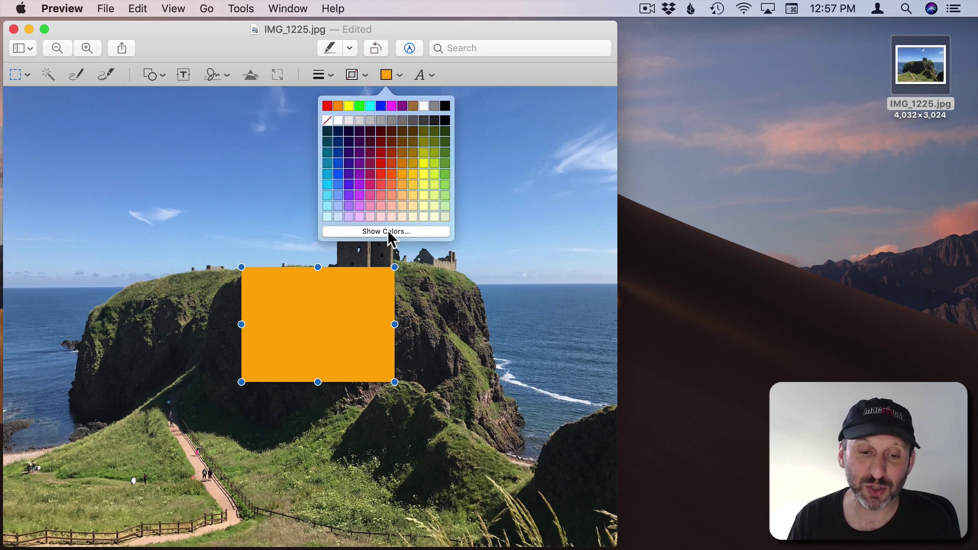
left_click(399, 231)
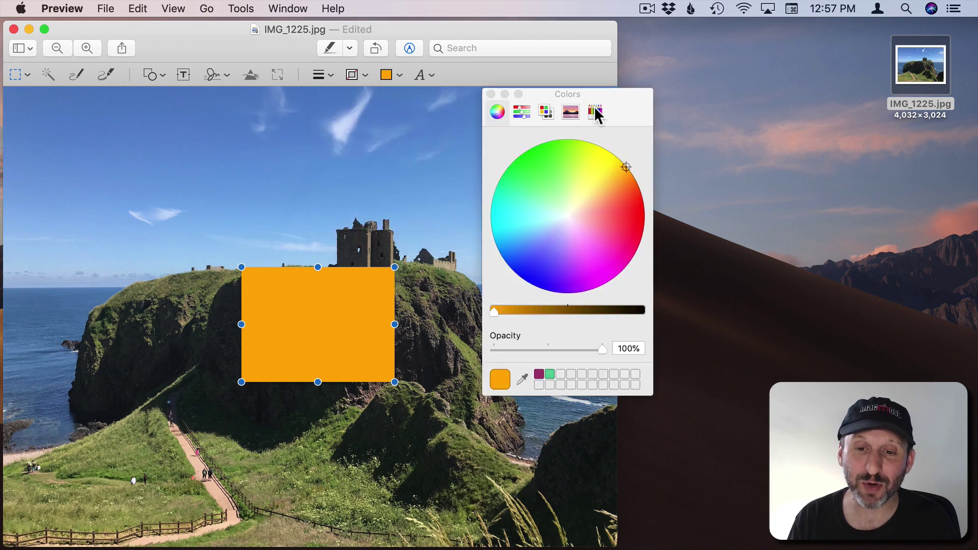
left_click_drag(585, 95, 741, 91)
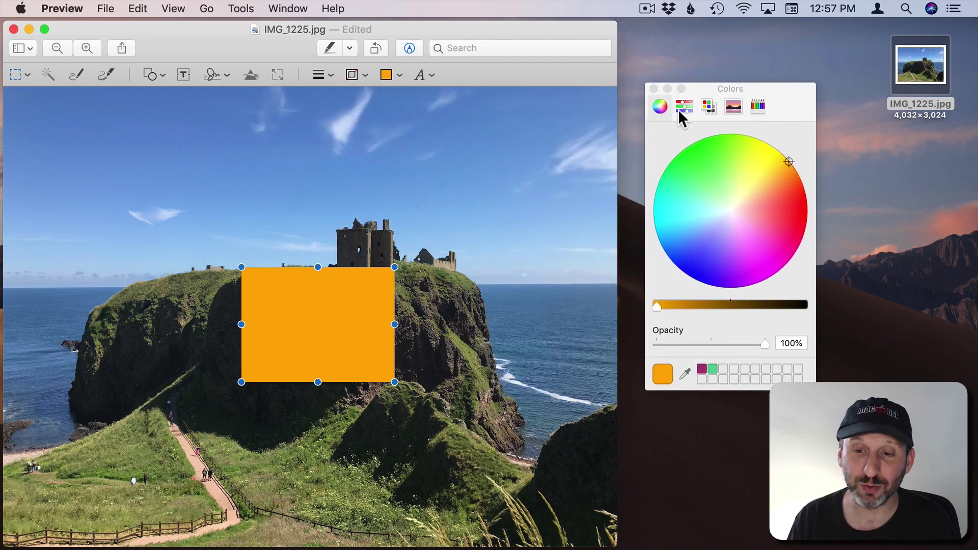
left_click(684, 106)
left_click(709, 106)
left_click(733, 106)
left_click(759, 105)
left_click(660, 106)
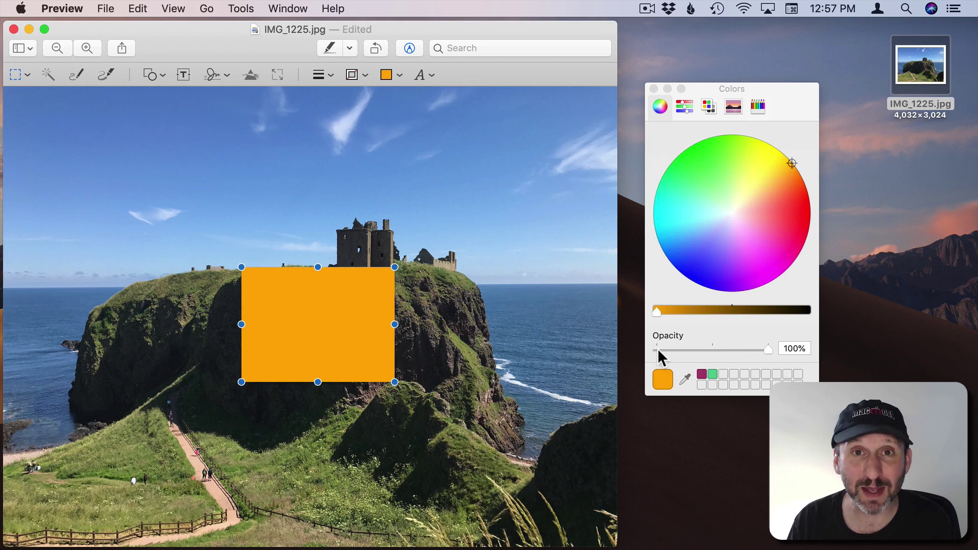
- Set the orange fill to 31% opacity and stretch the rectangle over the whole photo
left_click_drag(768, 348, 705, 358)
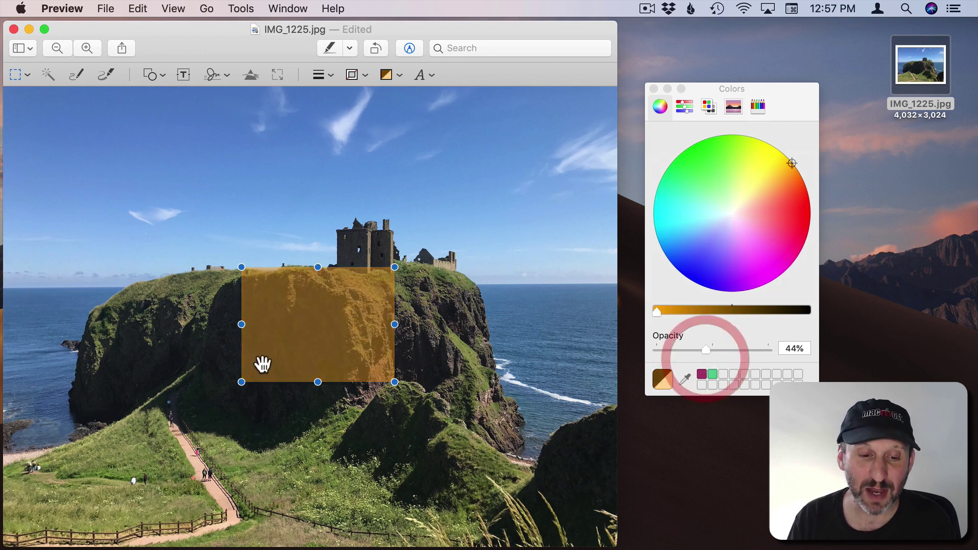
left_click_drag(277, 349, 304, 273)
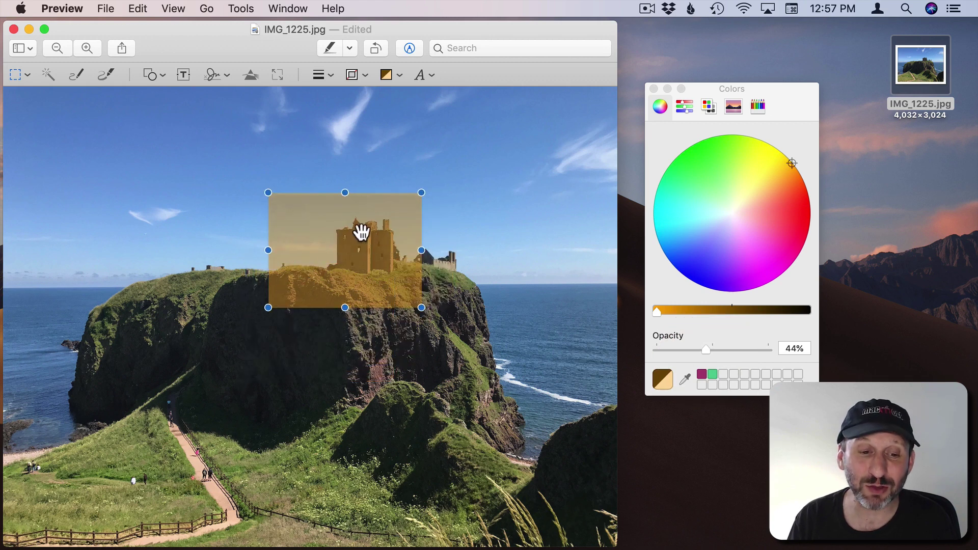
left_click_drag(356, 247, 352, 245)
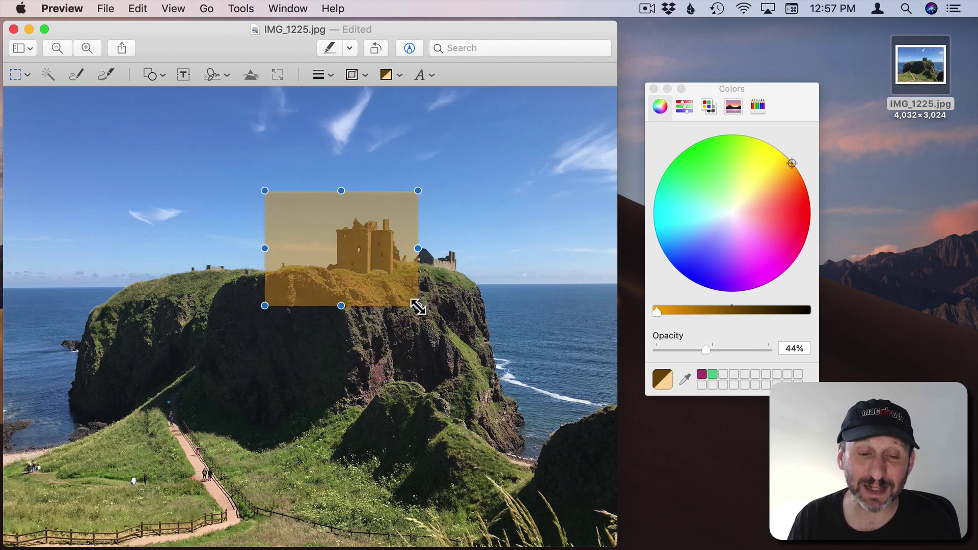
left_click_drag(418, 306, 574, 396)
left_click_drag(454, 323, 406, 298)
left_click_drag(705, 350, 693, 350)
left_click_drag(448, 304, 219, 203)
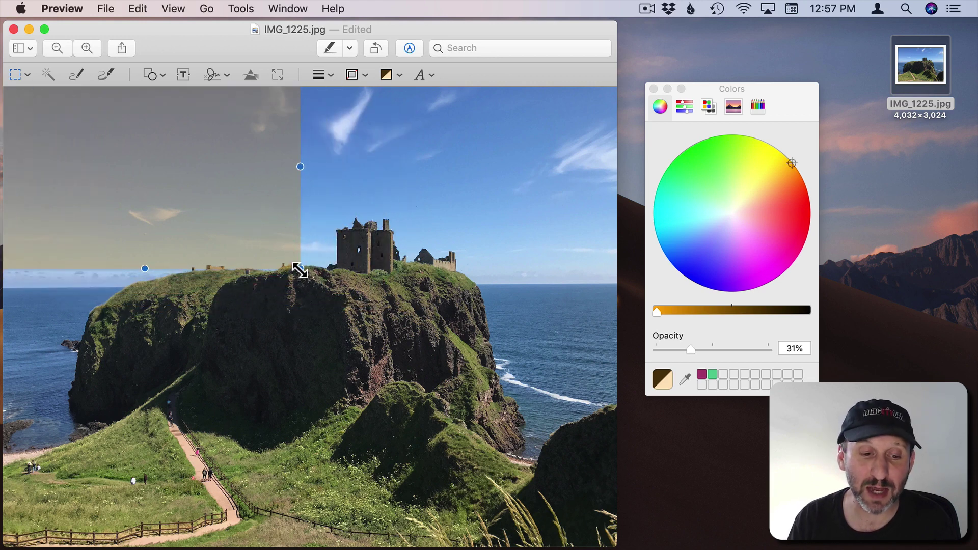
left_click_drag(300, 270, 612, 507)
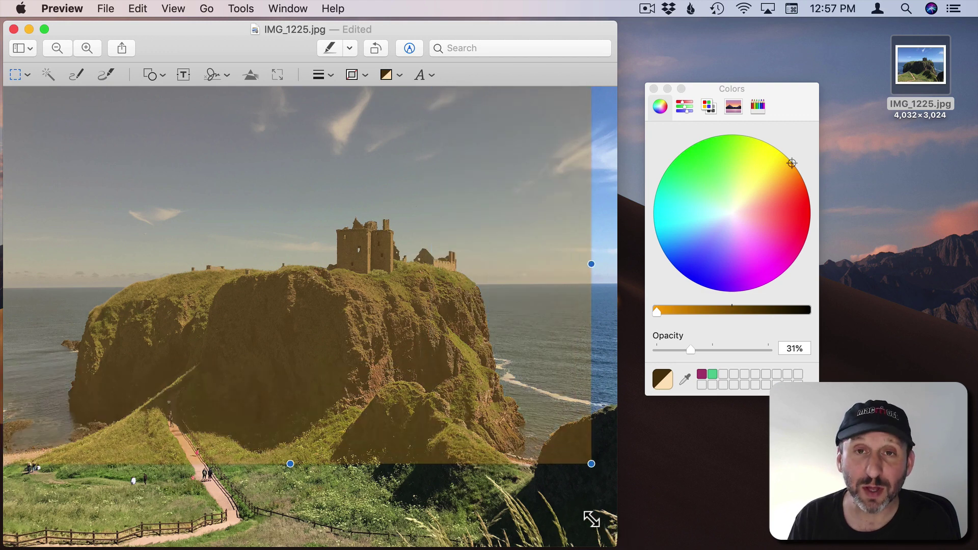
left_click_drag(592, 519, 616, 546)
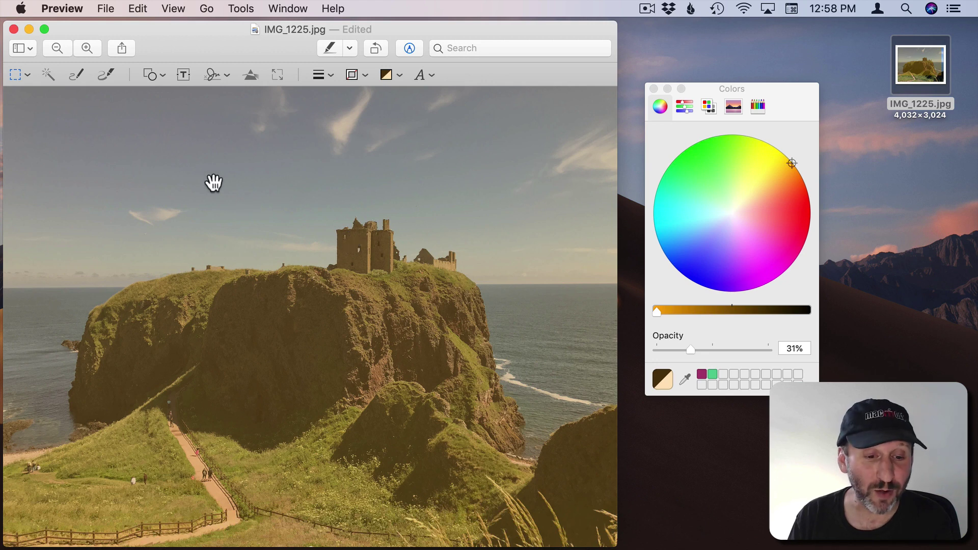
- Save the tinted IMG_1225.jpg, close Preview, and select its desktop icon
left_click(107, 10)
left_click(145, 108)
key("super+w")
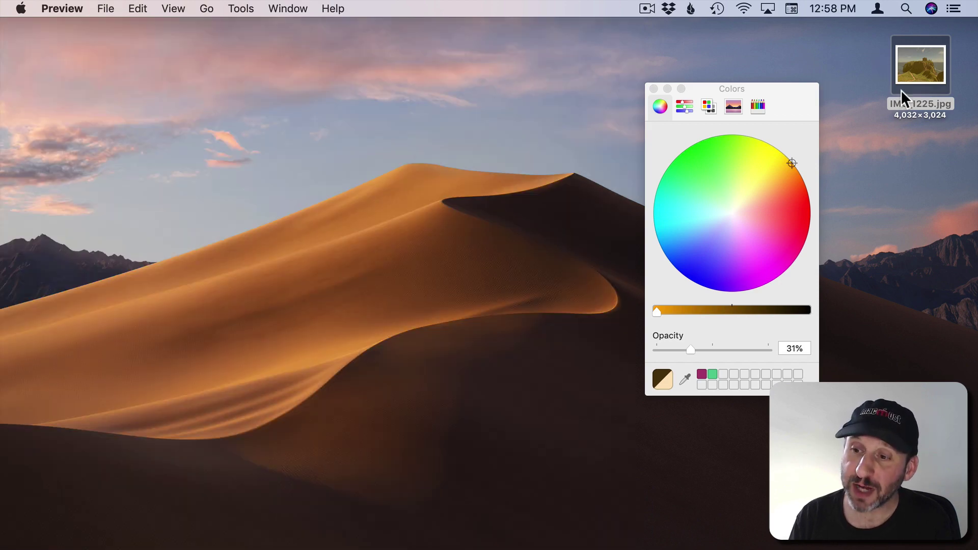
left_click(928, 71)
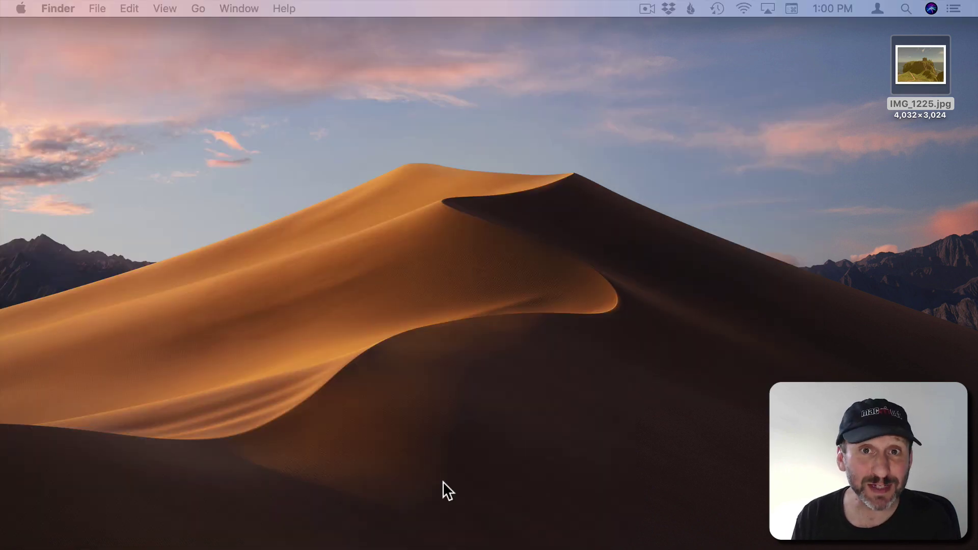
- Open the lake photo in Photos' Markup editor and add a red rectangle
mouse_move(399, 547)
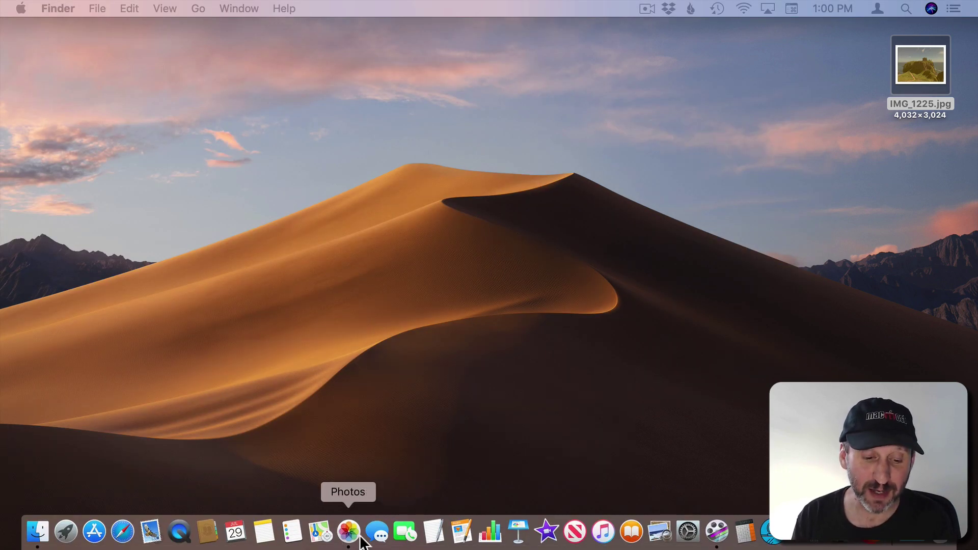
left_click(359, 538)
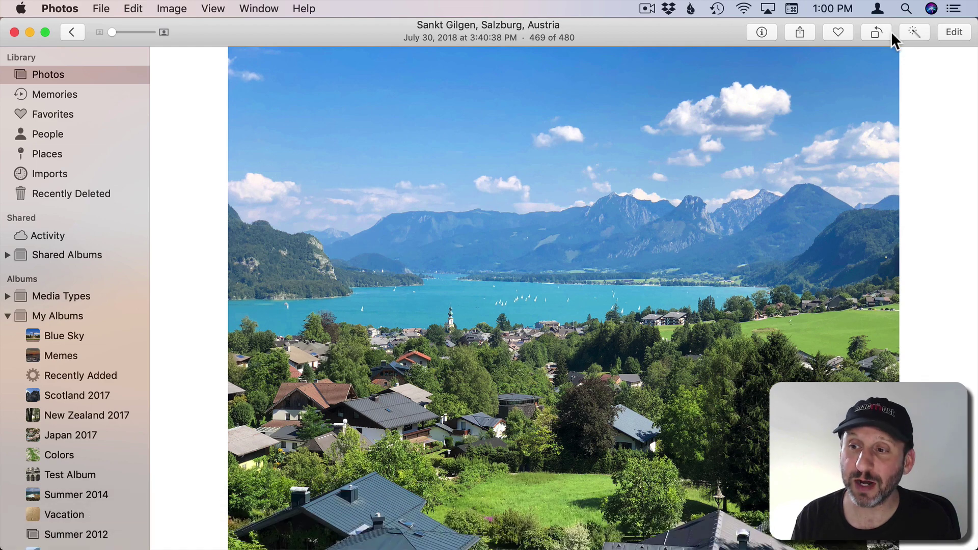
left_click(957, 34)
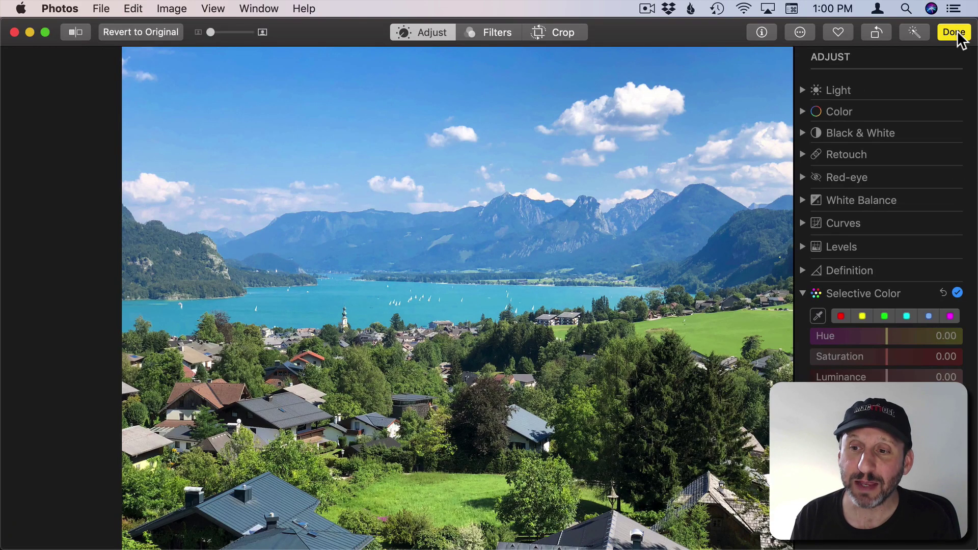
left_click(801, 33)
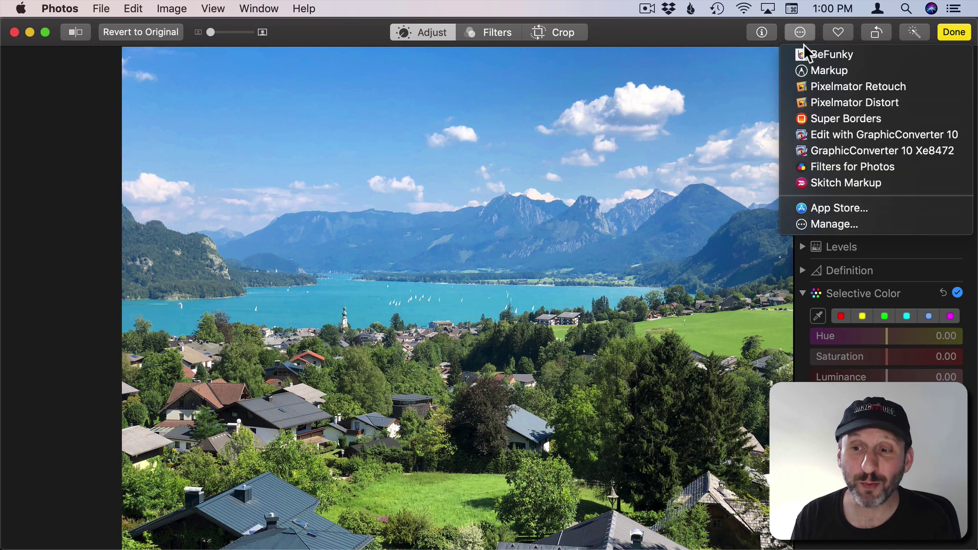
left_click(826, 69)
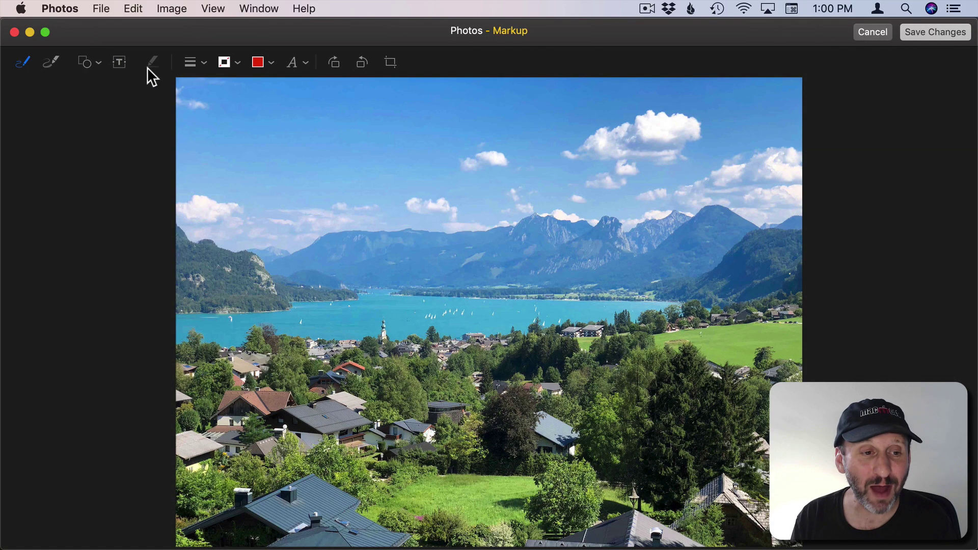
left_click(99, 62)
left_click(74, 112)
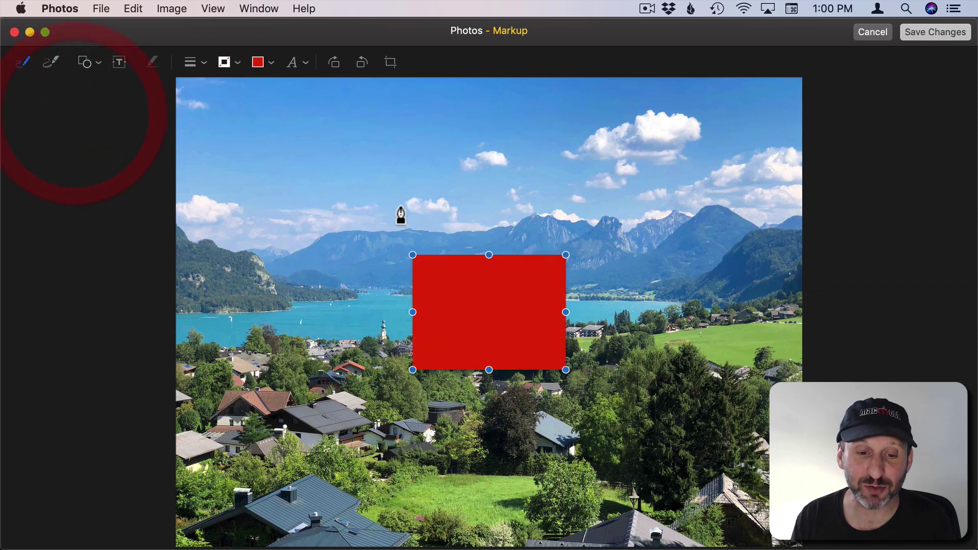
- Remove the rectangle's border and give it a yellow fill at 52% opacity
left_click(237, 60)
left_click(166, 108)
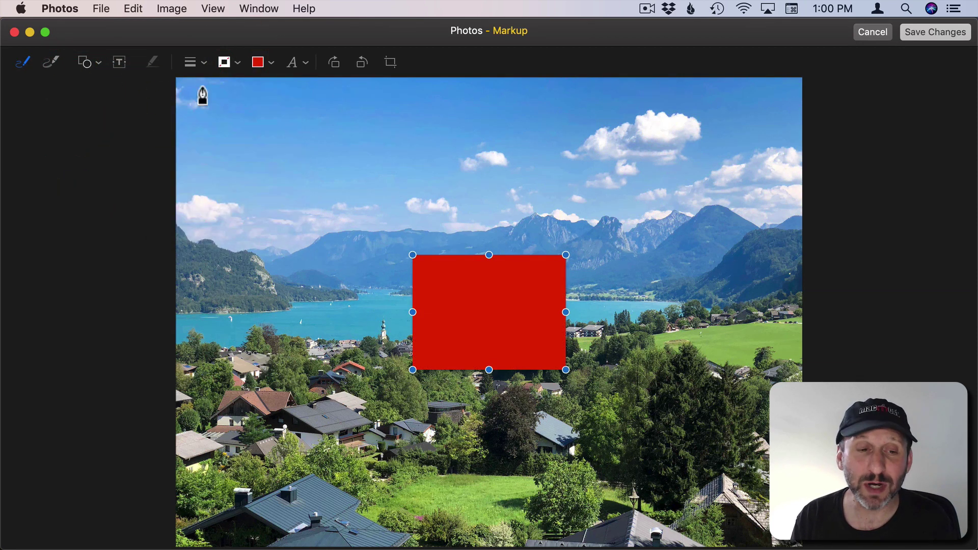
left_click(271, 62)
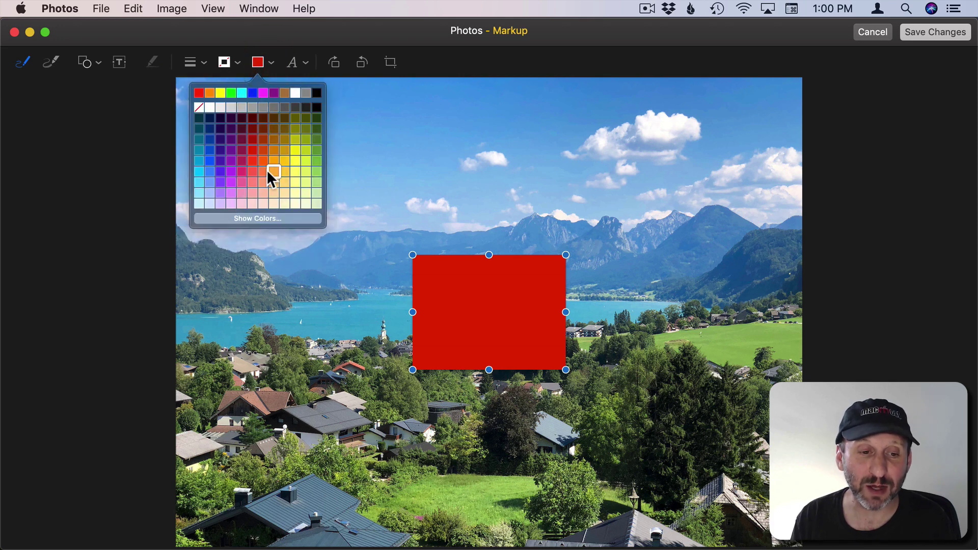
left_click(251, 217)
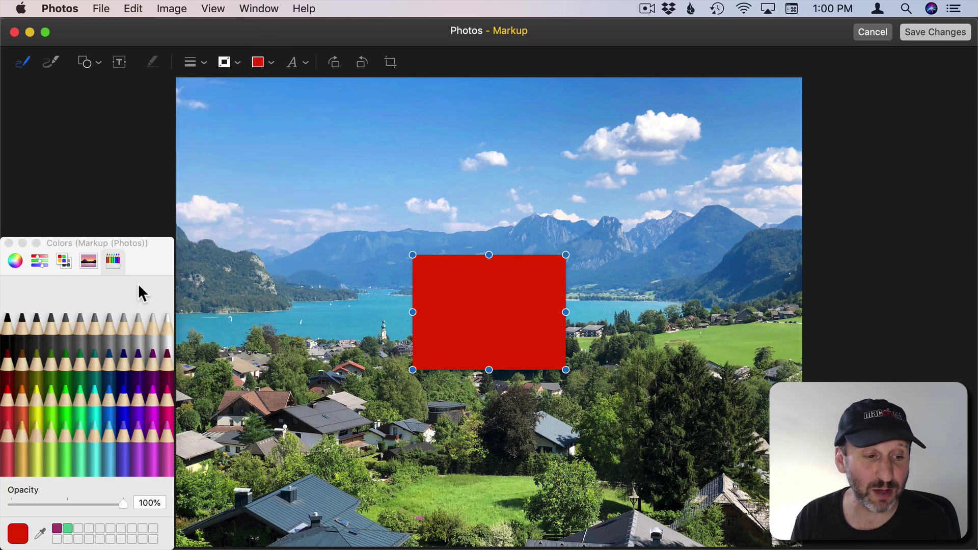
left_click(16, 261)
left_click(76, 392)
left_click(73, 330)
left_click_drag(86, 331, 106, 299)
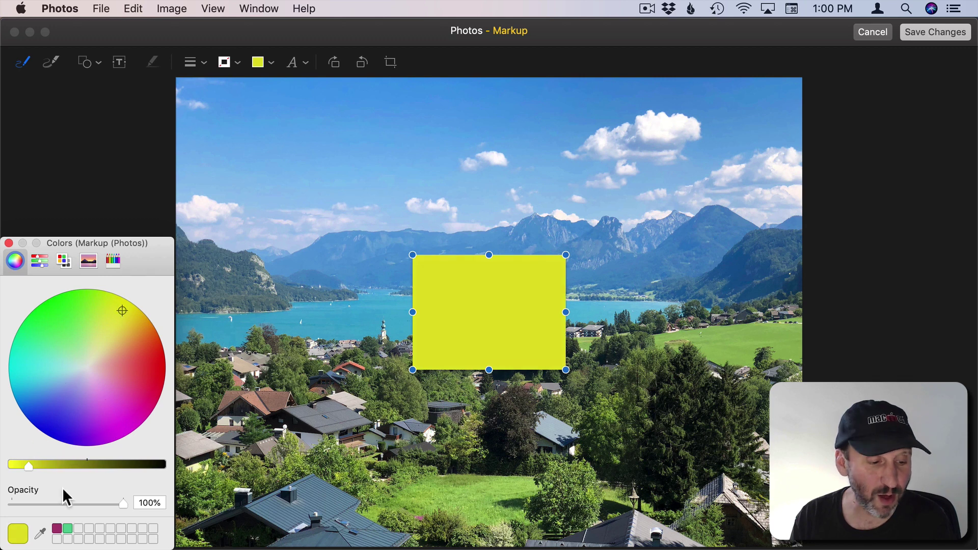
left_click_drag(119, 503, 57, 502)
- Move the rectangle to the top-left corner and stretch it over the whole photo
left_click(449, 267)
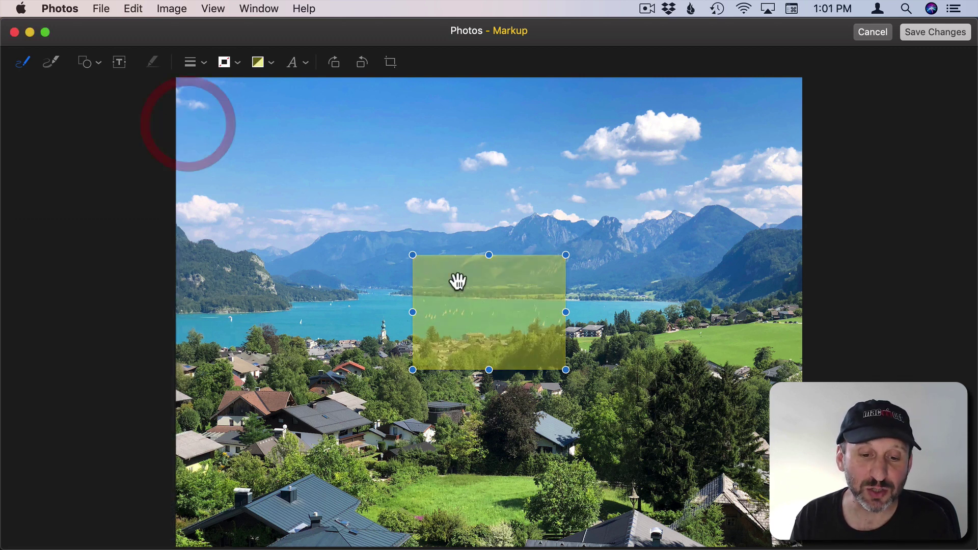
left_click_drag(460, 290, 211, 112)
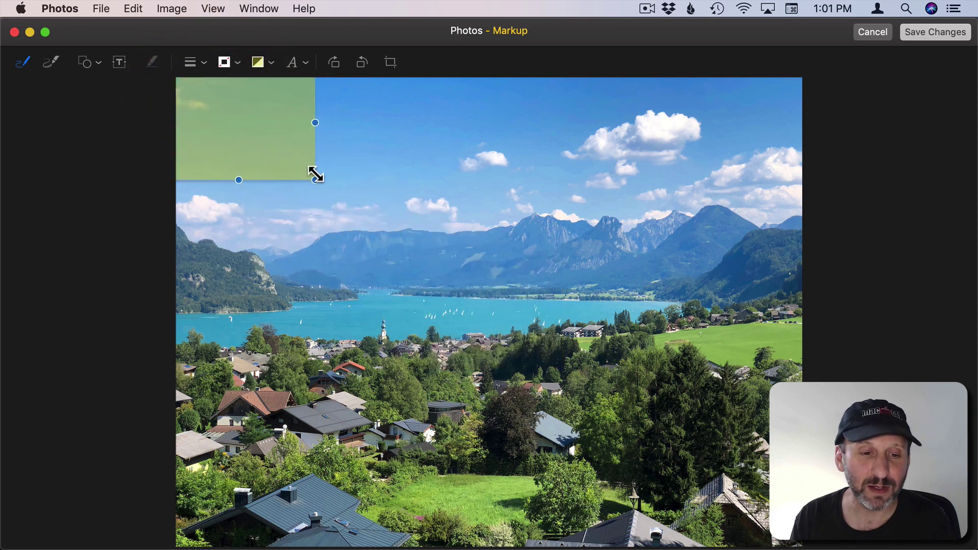
left_click_drag(316, 190, 819, 548)
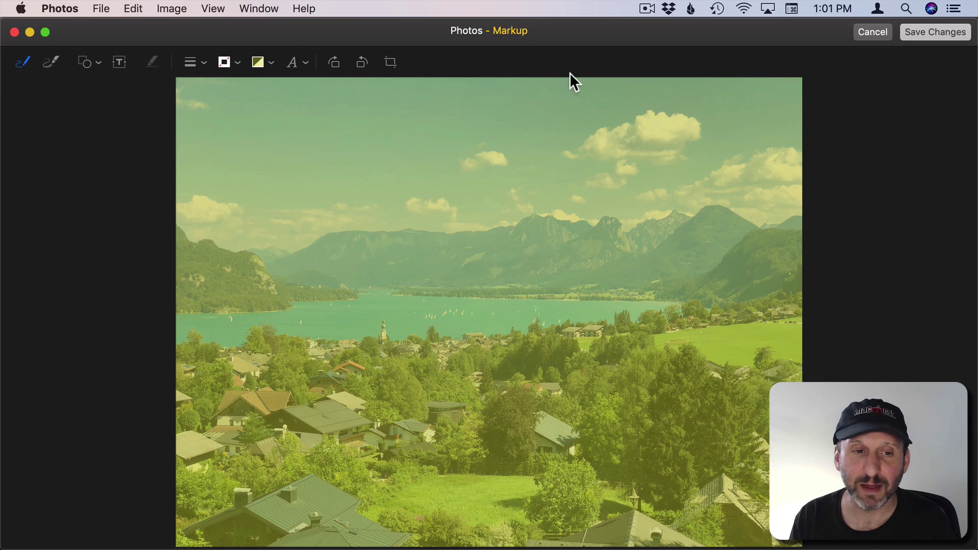
- Save the yellow-tinted lake photo's Markup changes and finish editing
left_click(274, 143)
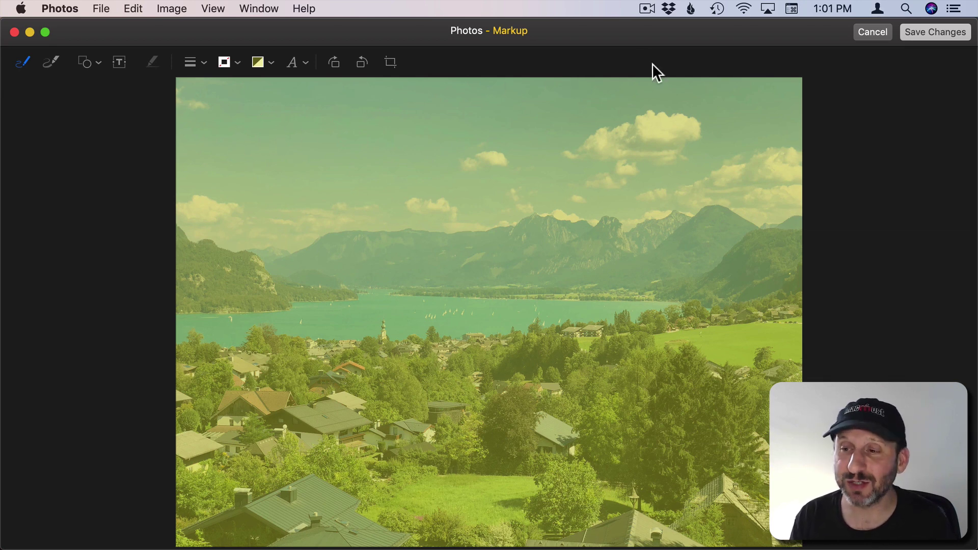
left_click(934, 30)
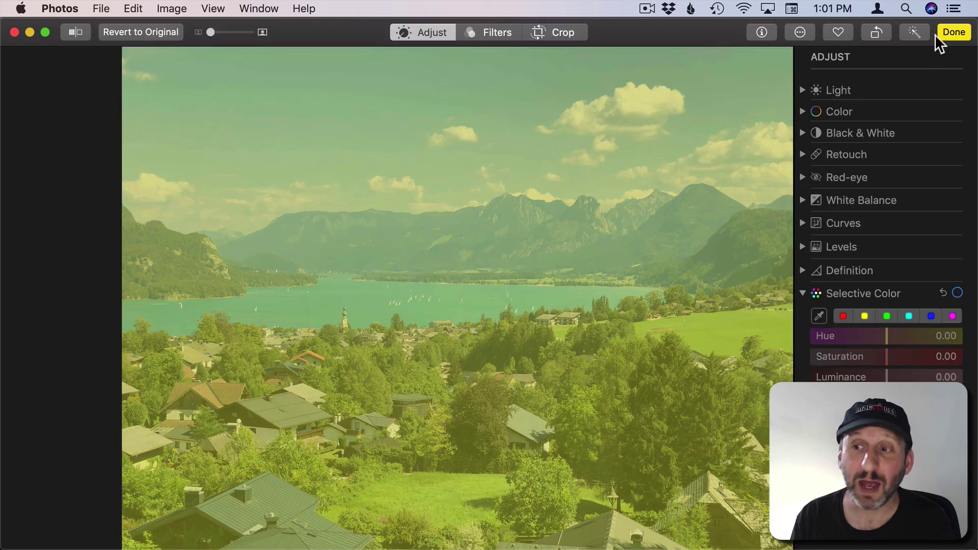
left_click(952, 32)
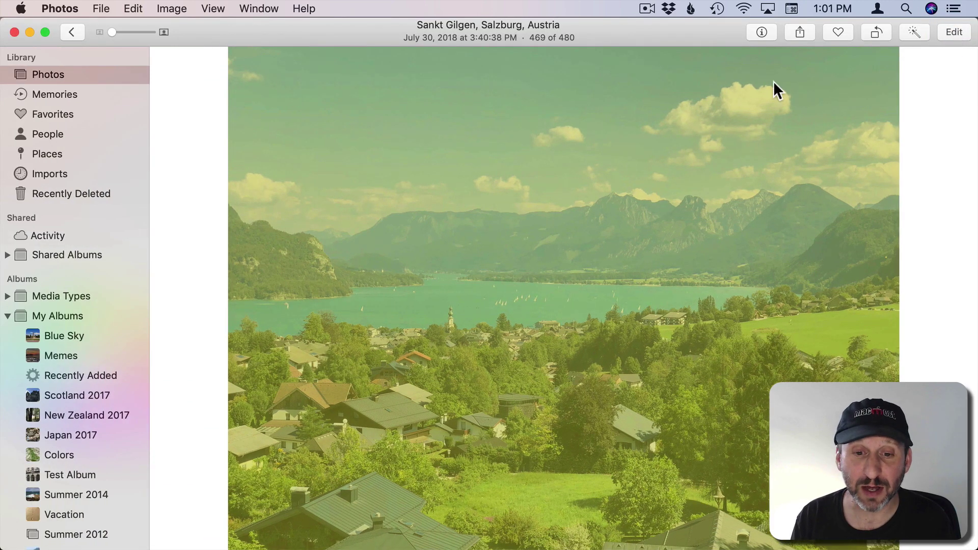
- Reopen the tinted photo in Markup through Edit and the Extensions menu
left_click(950, 33)
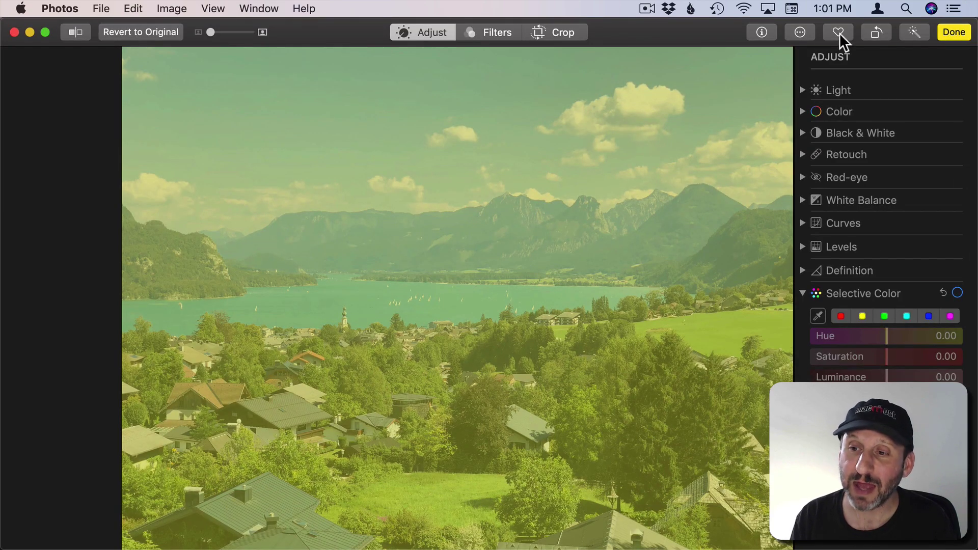
left_click(800, 32)
left_click(812, 66)
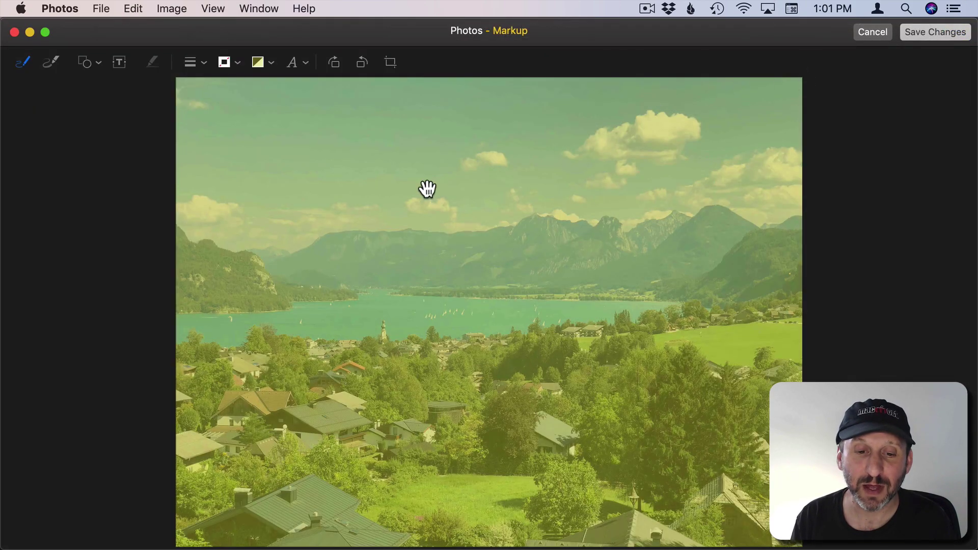
mouse_move(426, 188)
left_mouse_down()
mouse_move(524, 241)
mouse_move(594, 188)
mouse_move(286, 238)
mouse_move(463, 240)
mouse_move(404, 203)
mouse_move(411, 197)
left_mouse_up()
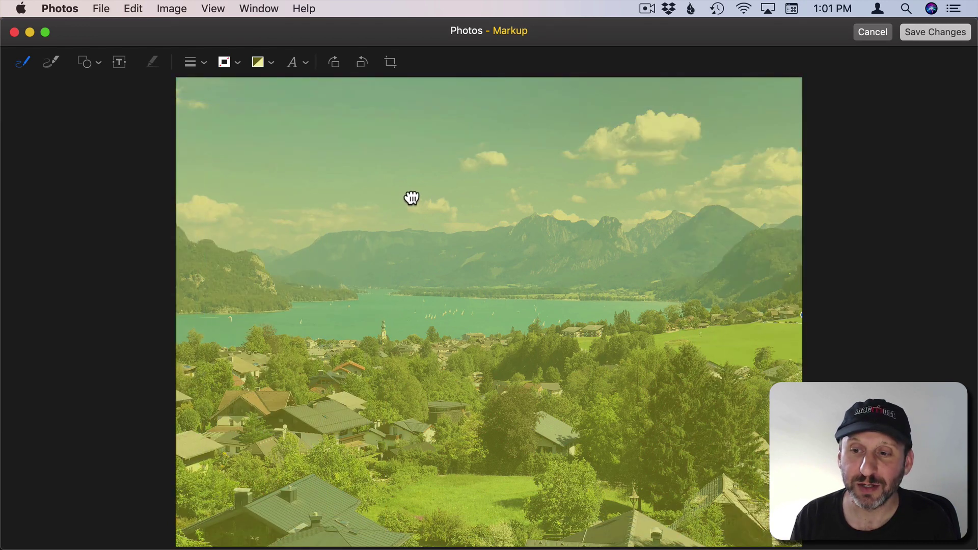
- Open the overlay's full colour picker and arrange it beside the photo
left_click(270, 61)
left_click(253, 215)
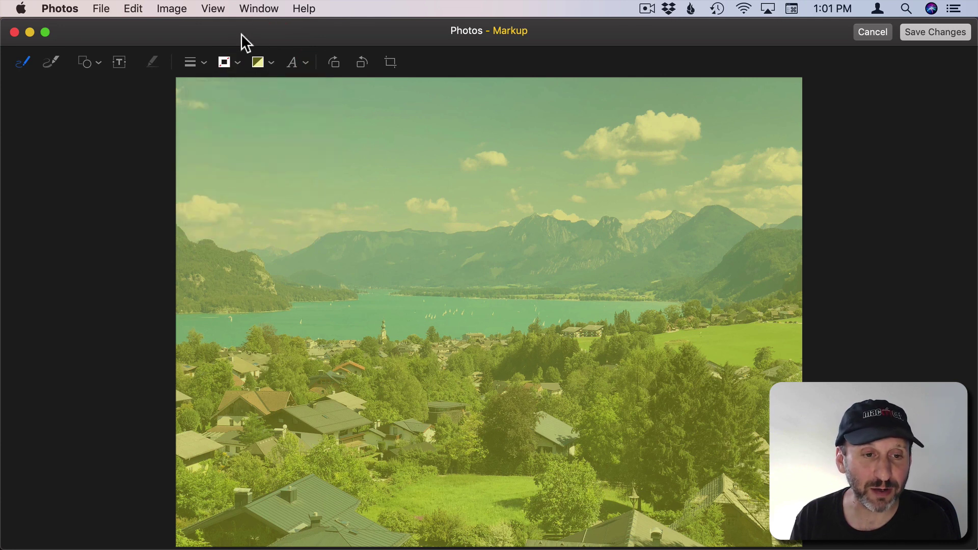
left_click_drag(214, 34, 406, 29)
left_click_drag(155, 249, 246, 128)
left_click_drag(319, 31, 253, 34)
left_click(103, 176)
- Change the overlay to a faint purple-blue at about 22% opacity
left_click(212, 275)
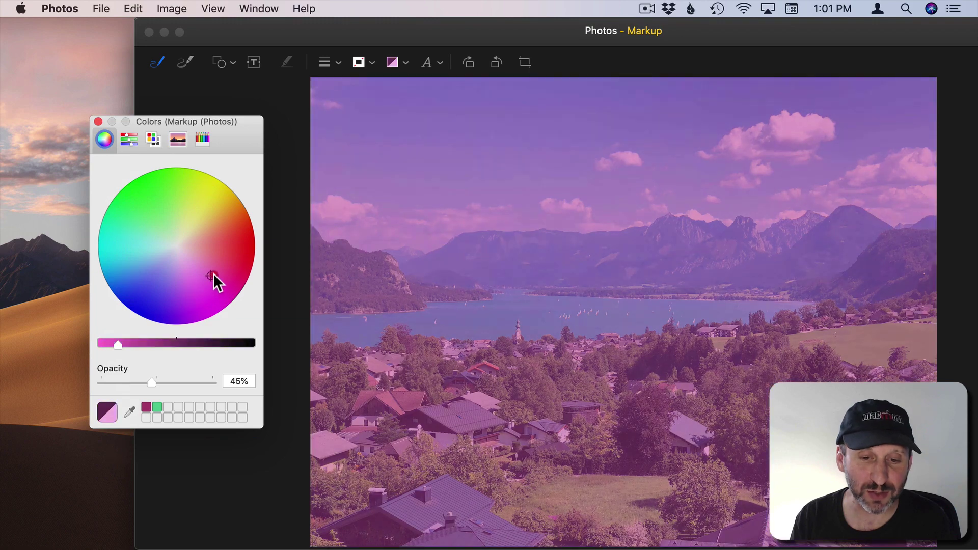
mouse_move(212, 276)
left_mouse_down()
mouse_move(186, 299)
mouse_move(237, 251)
left_mouse_up()
left_click_drag(151, 382, 125, 382)
left_click_drag(175, 291, 145, 311)
left_click_drag(318, 26, 191, 22)
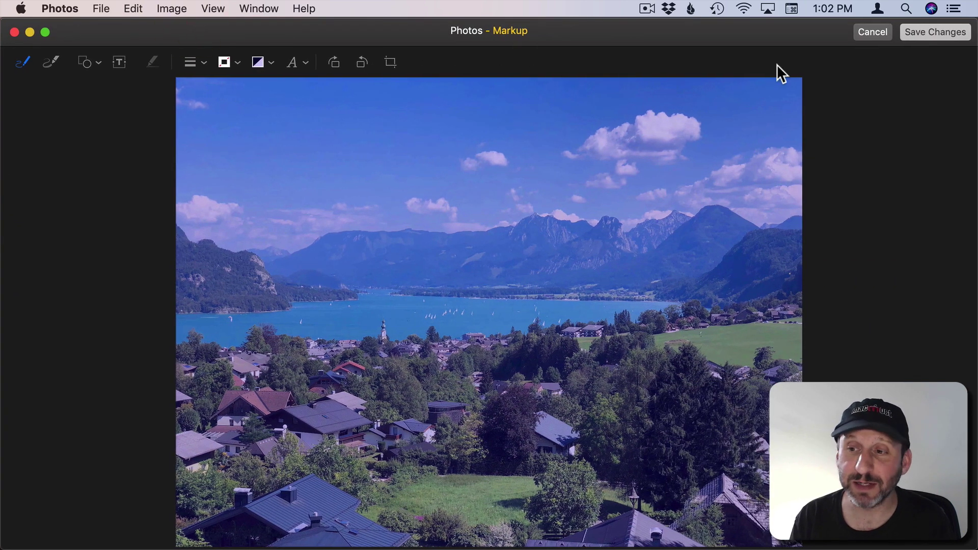
- Save the blue-violet tint to the lake photo and compare it against the unadjusted original
left_click(940, 29)
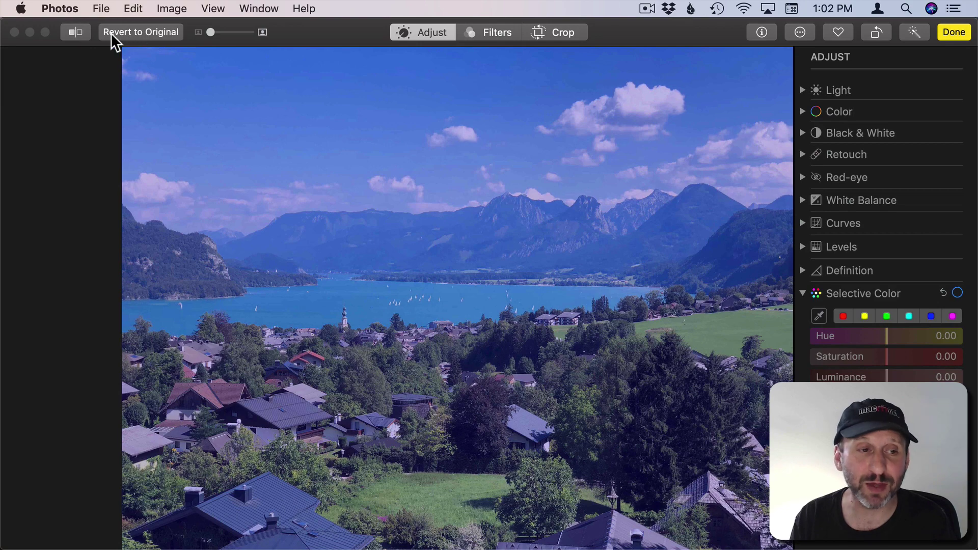
left_click(83, 32)
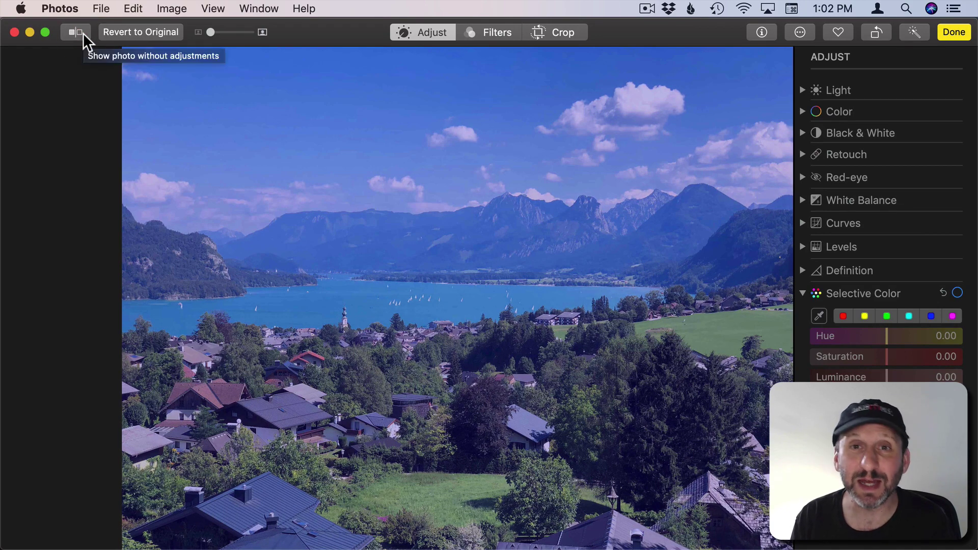
left_click(83, 33)
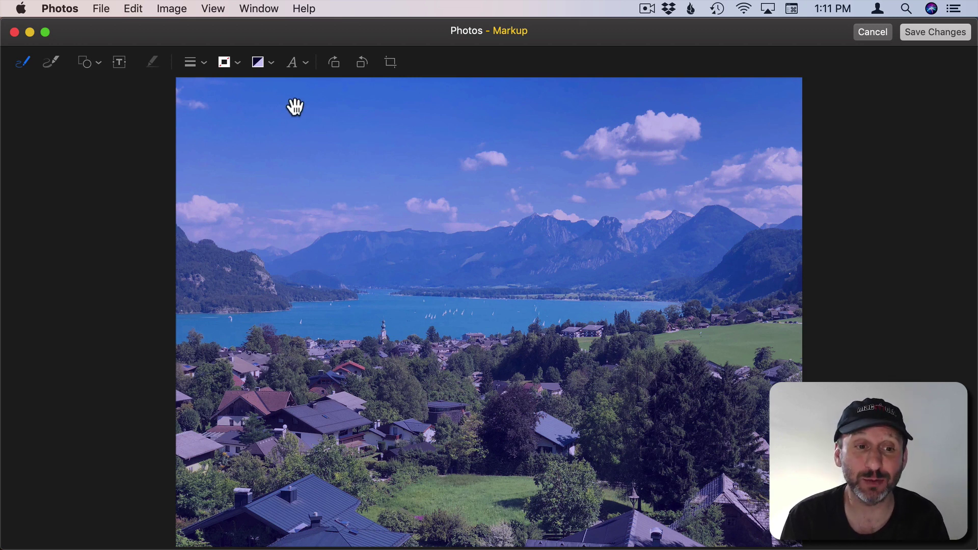
- Change the overlay fill colour to white using the Grayscale Slider
left_click(270, 62)
left_click(237, 216)
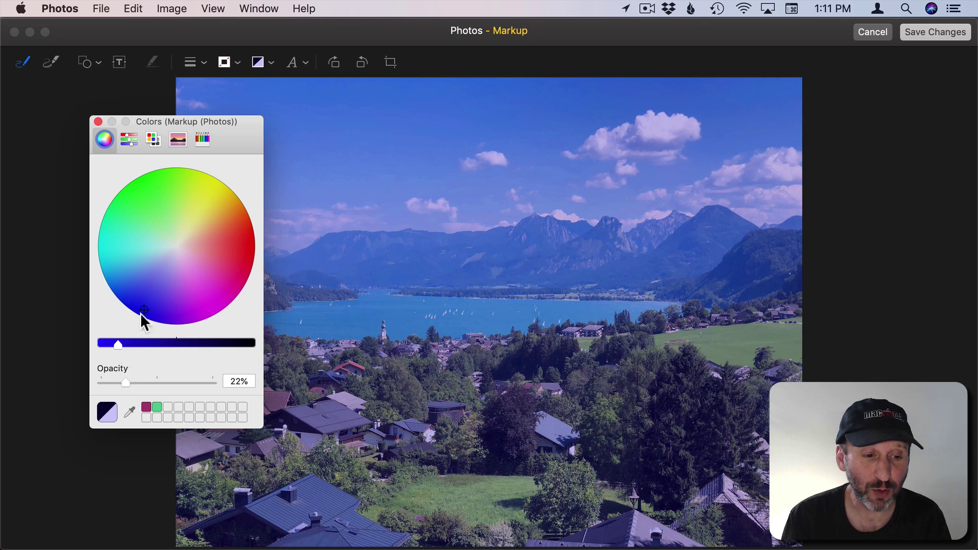
left_click(130, 141)
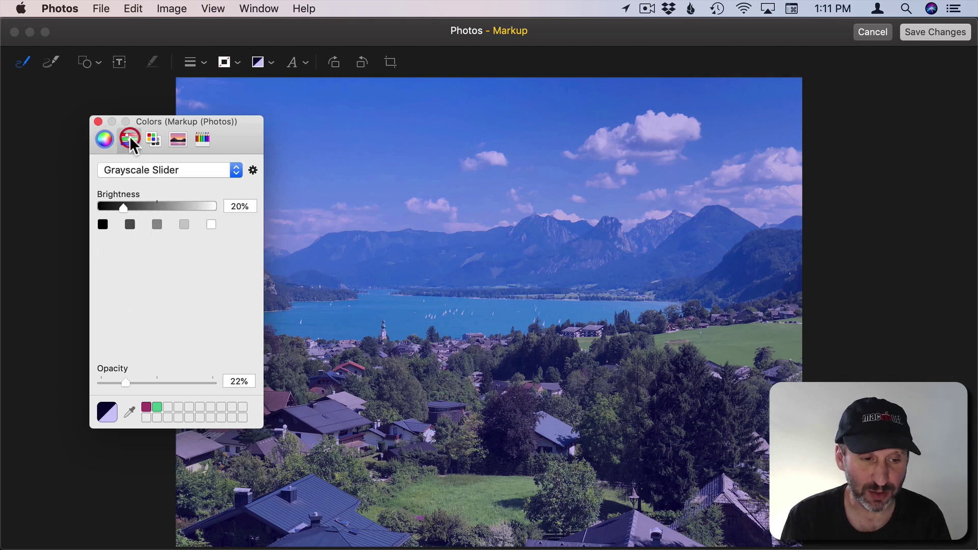
left_click(223, 208)
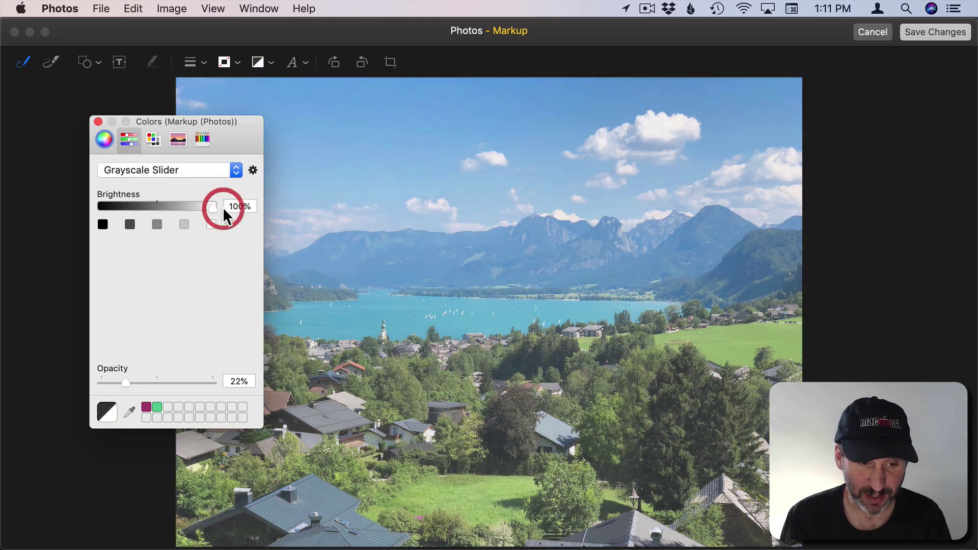
- Tune the overlay to white at 100% brightness with about 36% opacity
left_click_drag(125, 383, 176, 389)
left_click_drag(212, 207, 94, 214)
left_click_drag(176, 389, 132, 386)
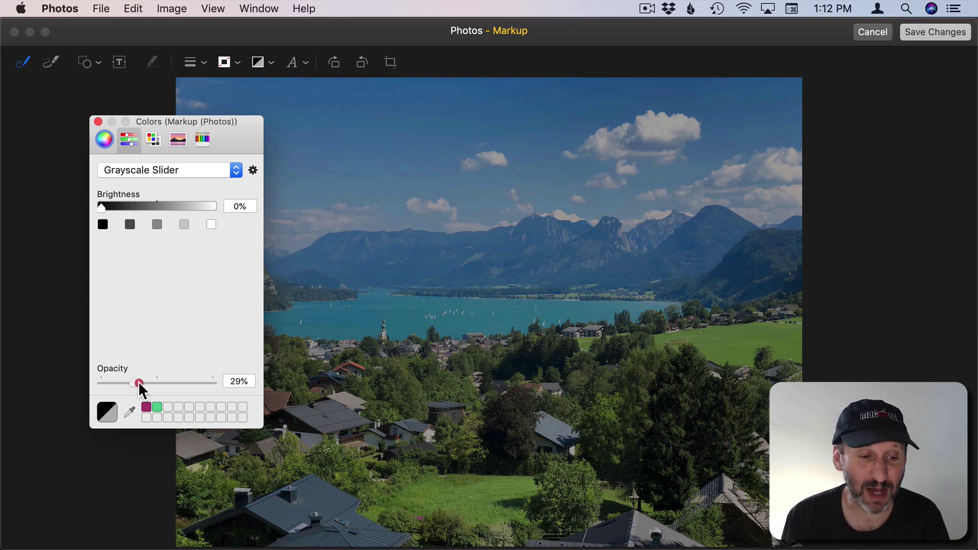
mouse_move(143, 383)
left_mouse_down()
mouse_move(79, 393)
mouse_move(144, 395)
left_mouse_up()
left_click_drag(116, 208, 231, 216)
mouse_move(142, 385)
left_mouse_down()
mouse_move(152, 382)
mouse_move(143, 383)
left_mouse_up()
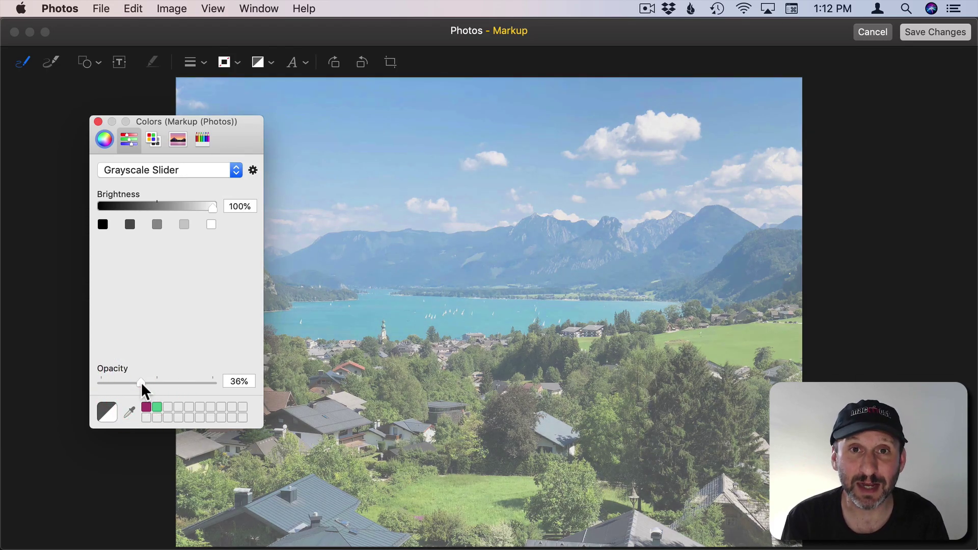